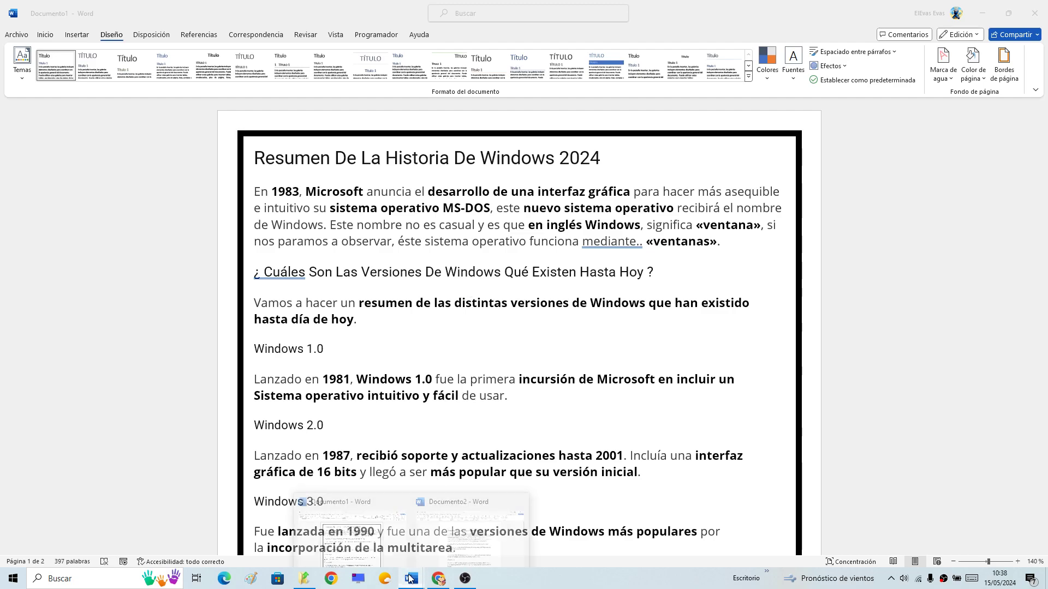
Bring the Documento2 window to the front: the history copy with no page border yet.
click(463, 538)
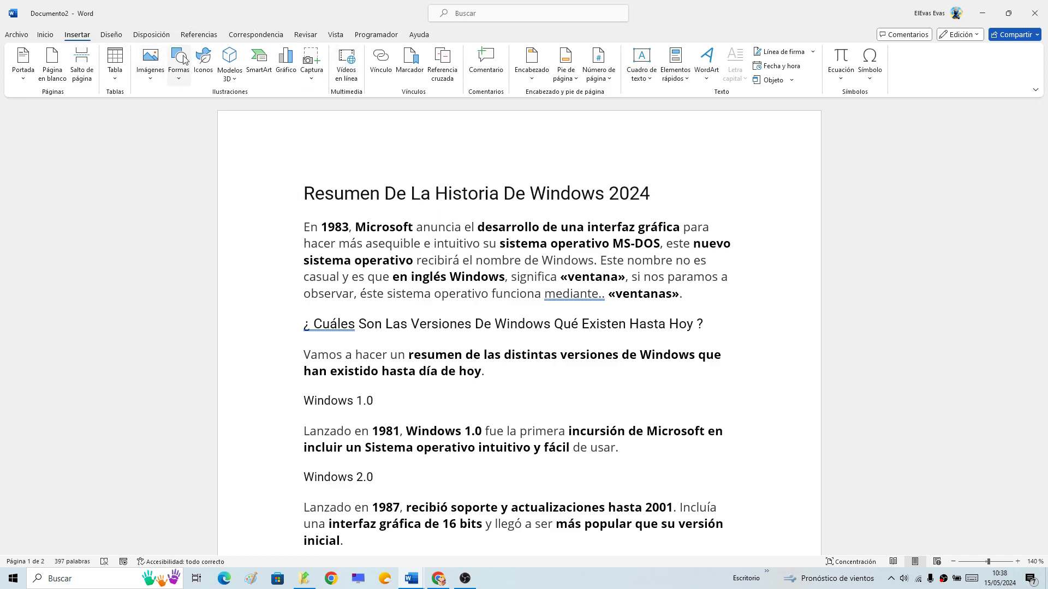
Apply the Estrecho 1.27 cm margins to Documento2, then switch to the bordered Documento1.
click(153, 37)
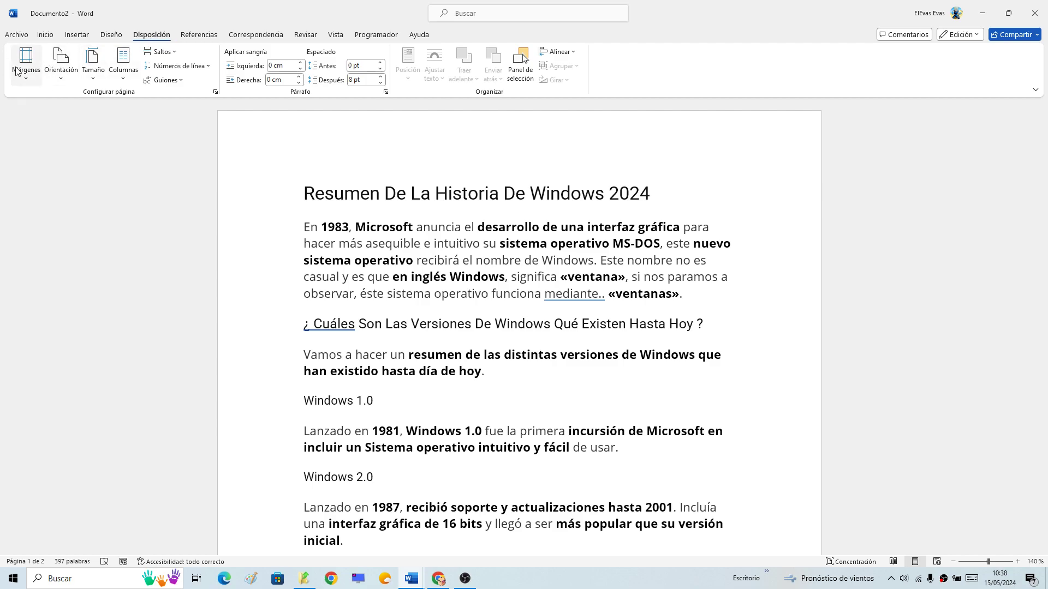
click(30, 79)
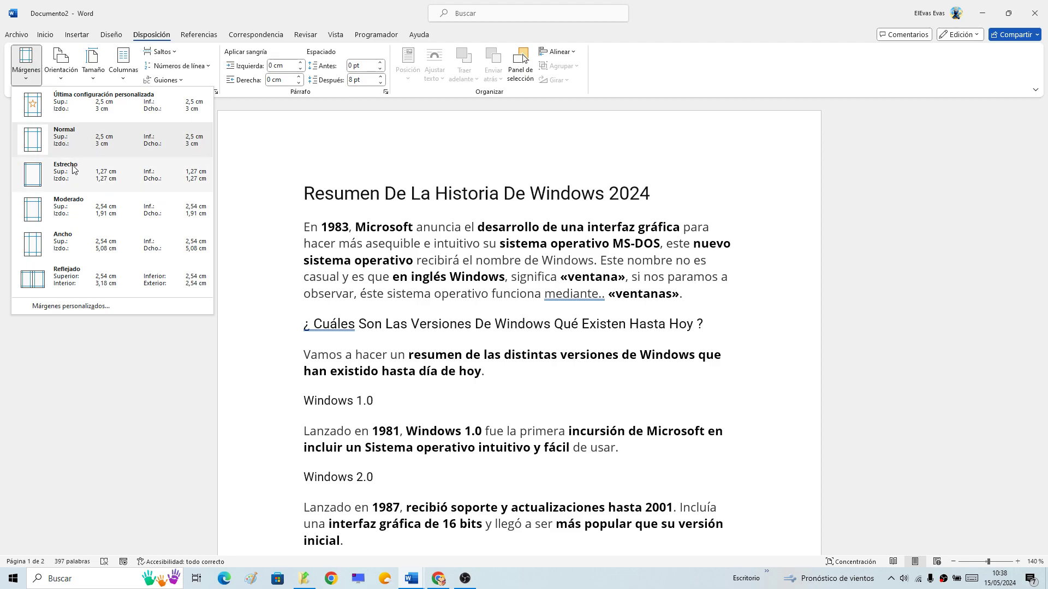
click(73, 306)
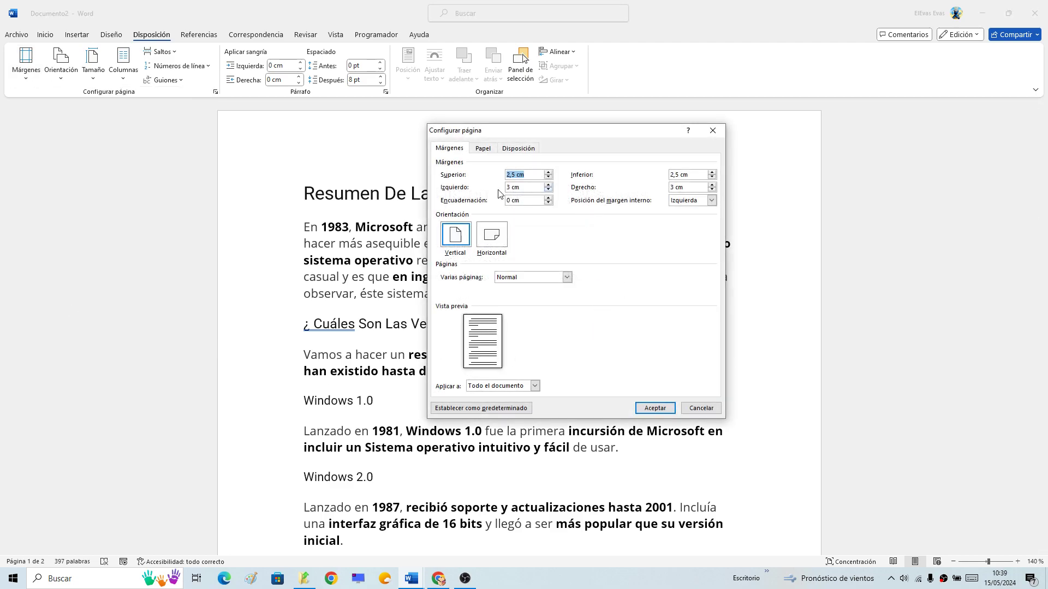
click(713, 130)
click(22, 76)
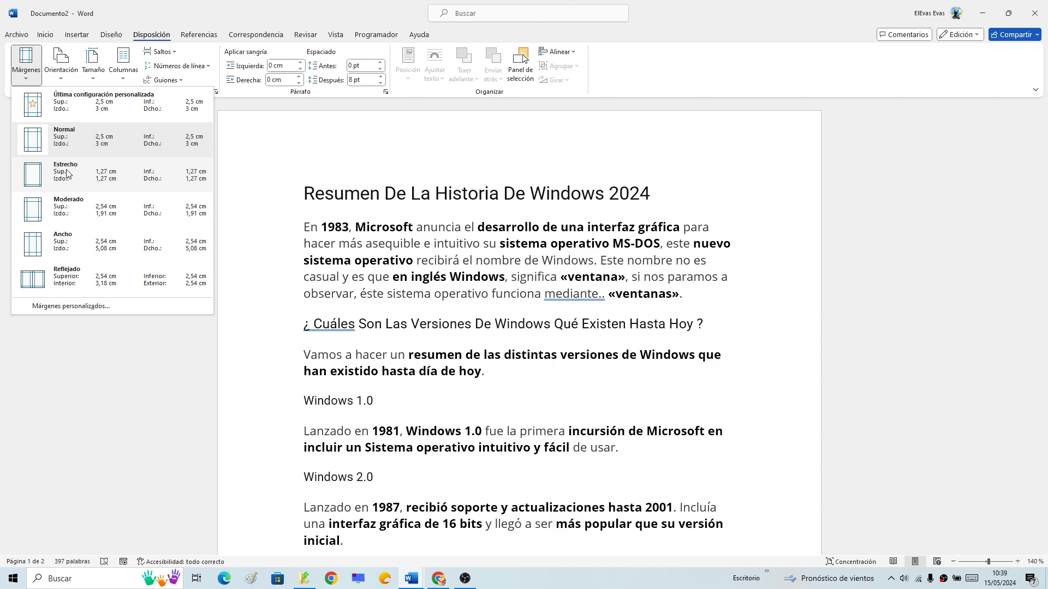
click(67, 173)
drag(1042, 346, 1042, 164)
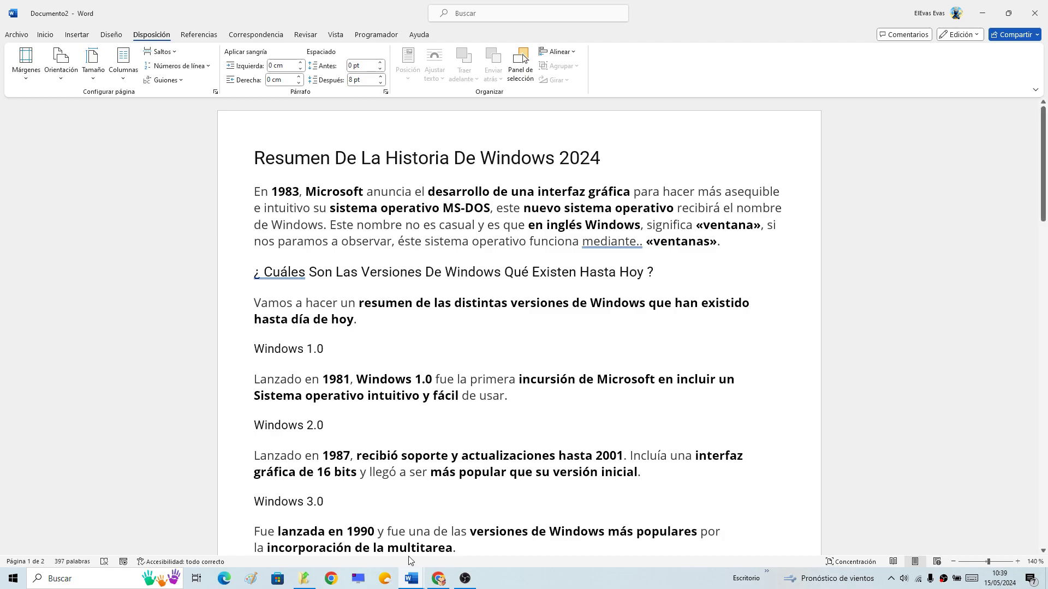
click(386, 538)
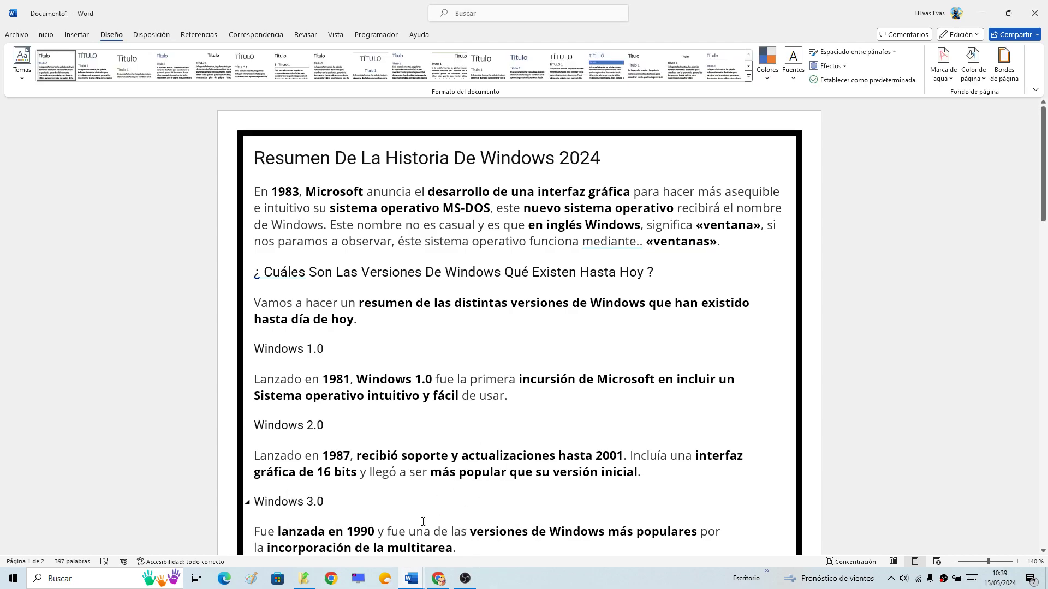
Return to Documento2 and open the Bordes de página dialog from the Diseño tab.
mouse_move(411, 578)
click(435, 551)
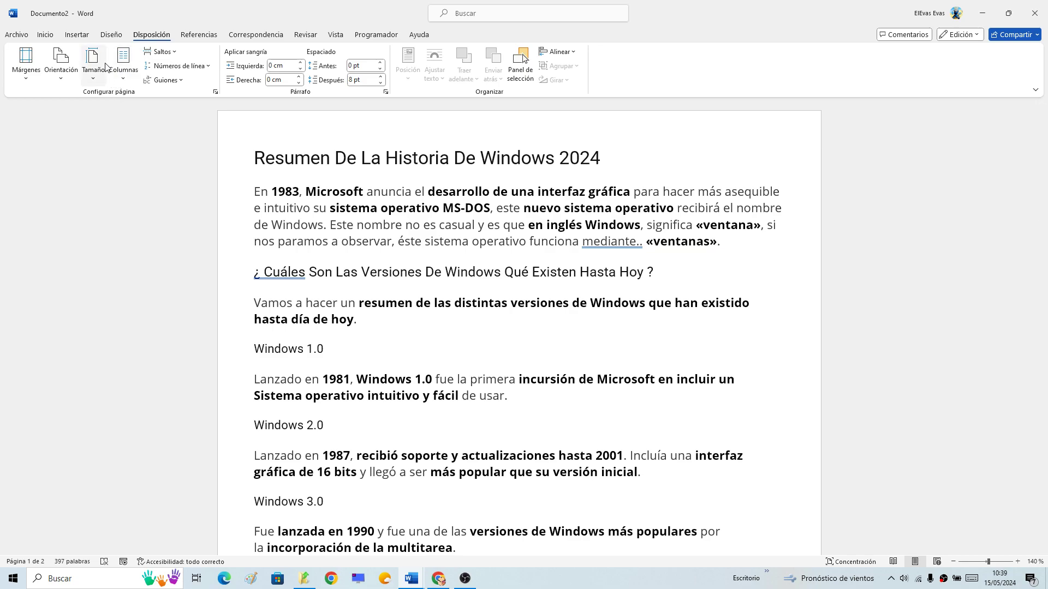
click(109, 35)
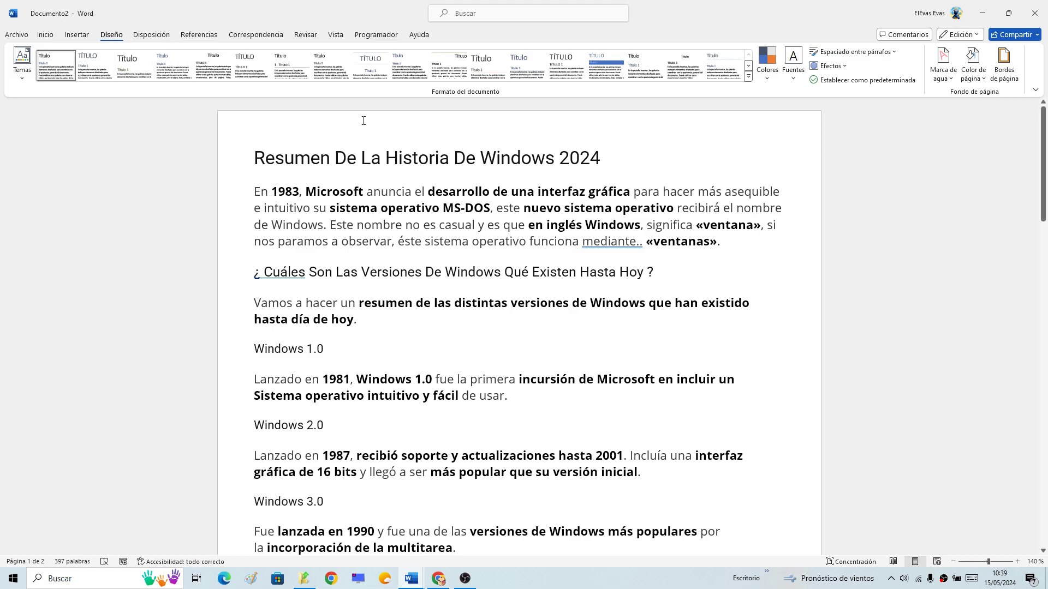
click(1004, 76)
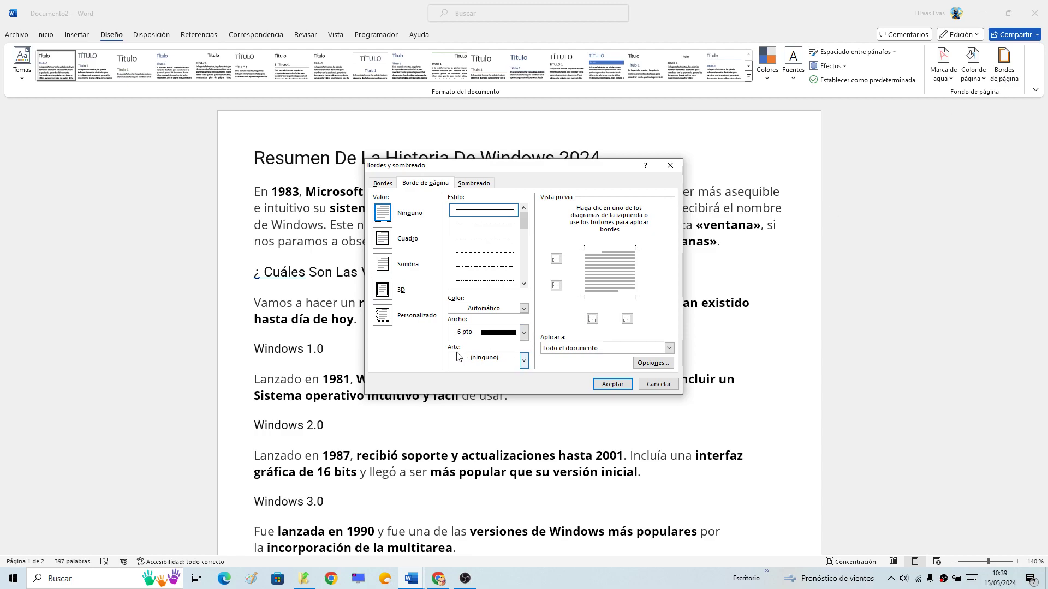
Compare the border presets and apply a plain Cuadro box border to every page.
click(388, 265)
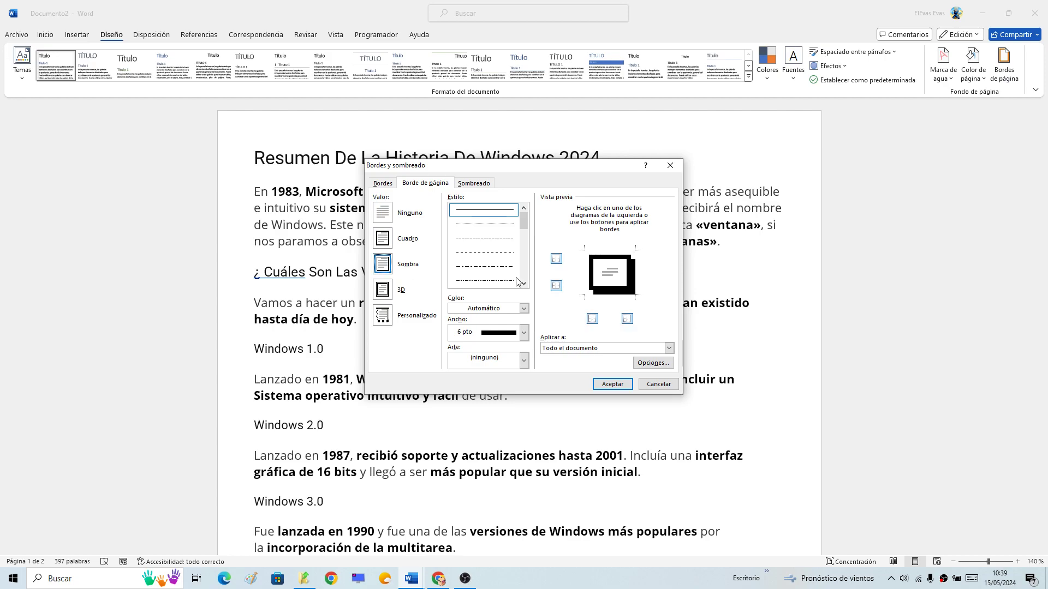
click(385, 236)
click(384, 291)
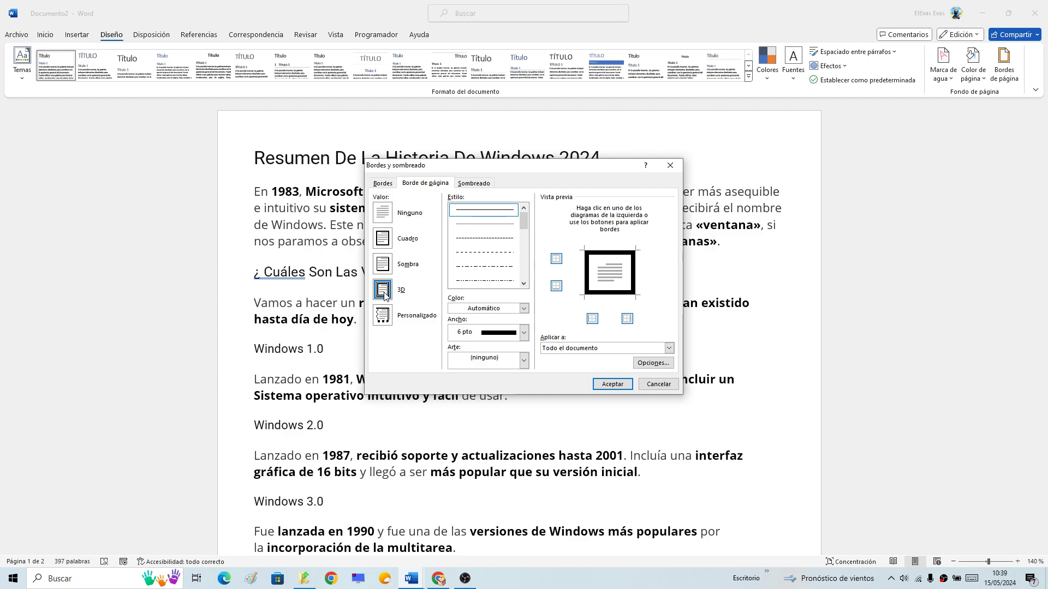
click(388, 240)
click(602, 386)
mouse_move(1044, 158)
mouse_down()
mouse_move(1046, 353)
mouse_move(1043, 158)
mouse_up()
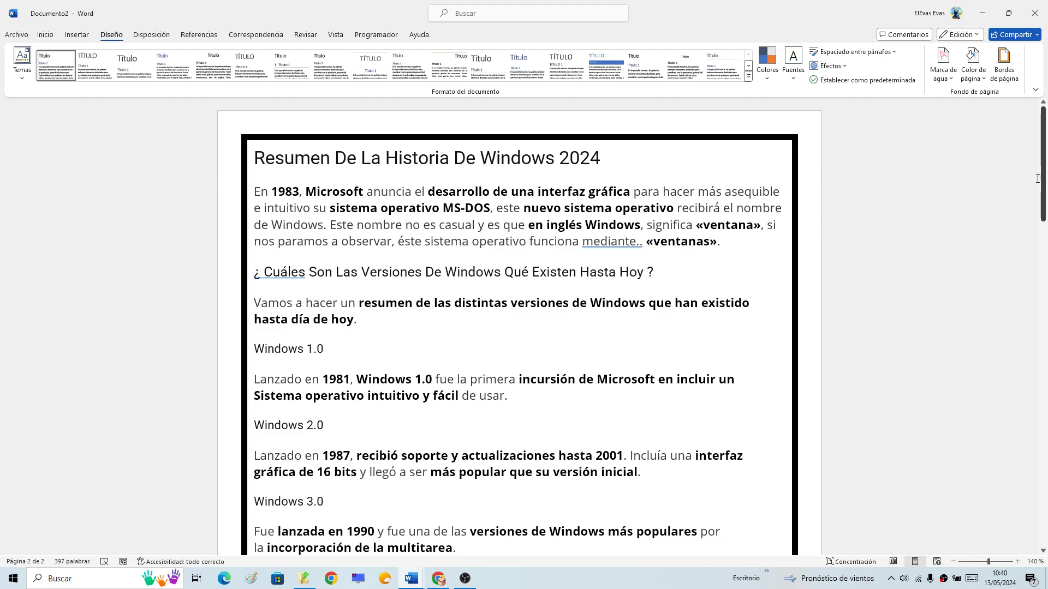
Change the page border to the Sombra shadowed style.
click(1003, 62)
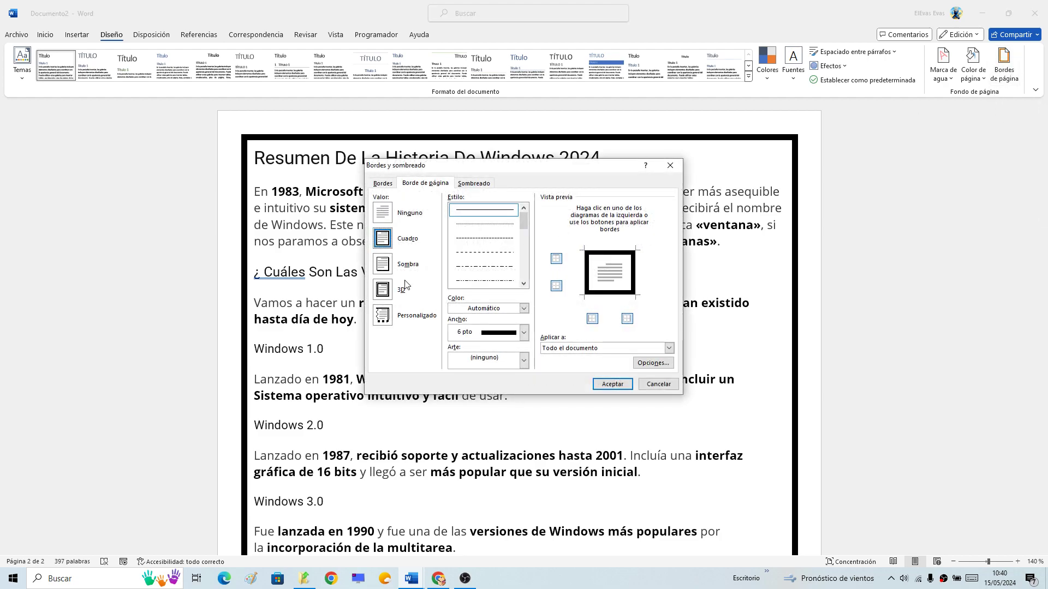
click(386, 267)
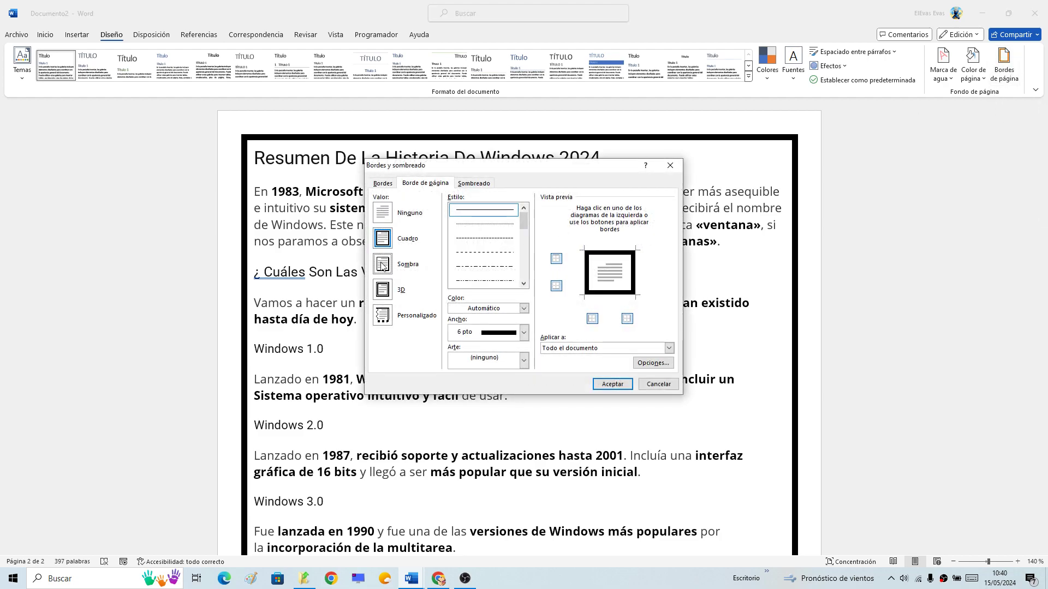
click(608, 387)
scroll(818, 427, up, 5)
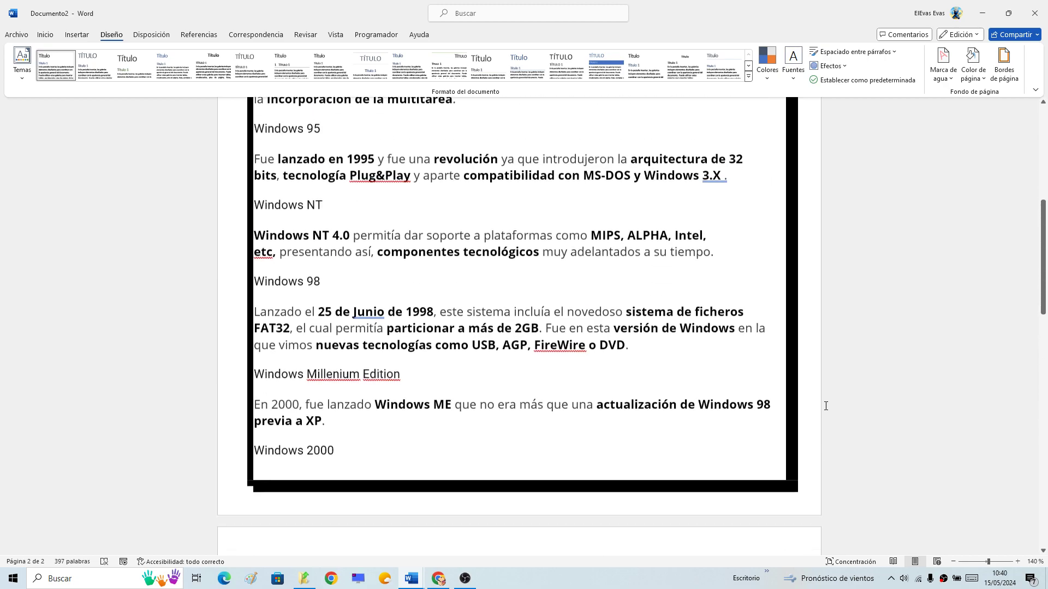
scroll(818, 428, up, 5)
scroll(818, 427, up, 3)
Change the page border to the 3D style and check the pages.
click(1000, 83)
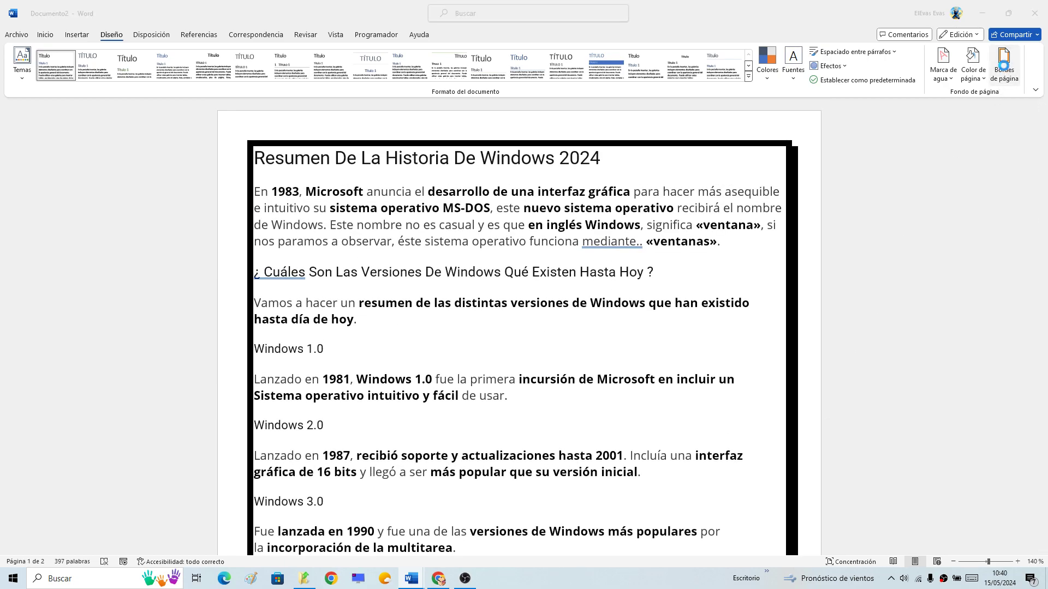
click(389, 297)
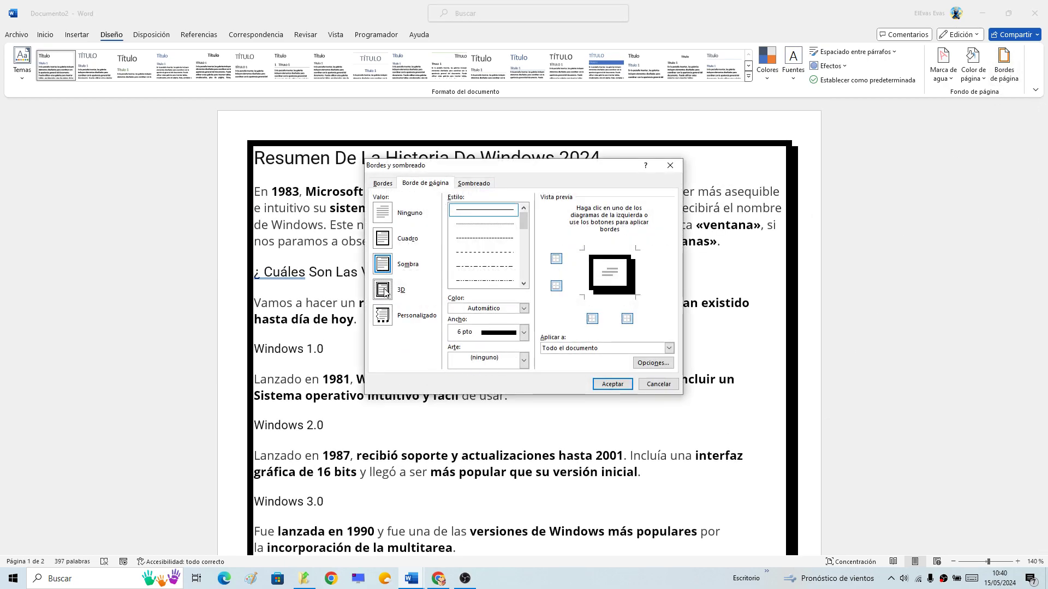
click(611, 384)
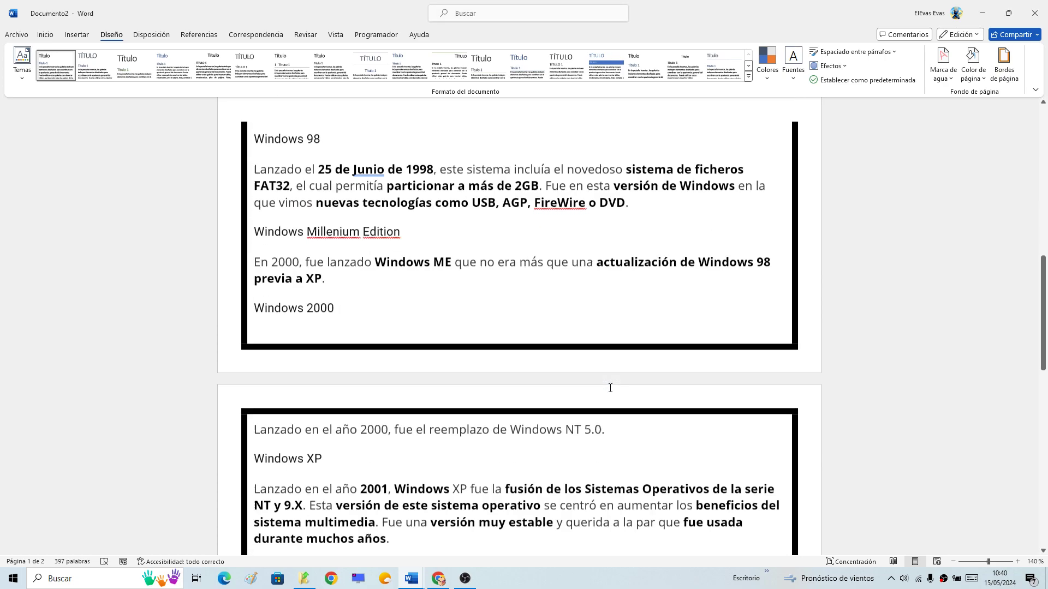
scroll(647, 377, down, 2)
scroll(648, 377, up, 2)
scroll(648, 377, up, 8)
scroll(648, 377, up, 3)
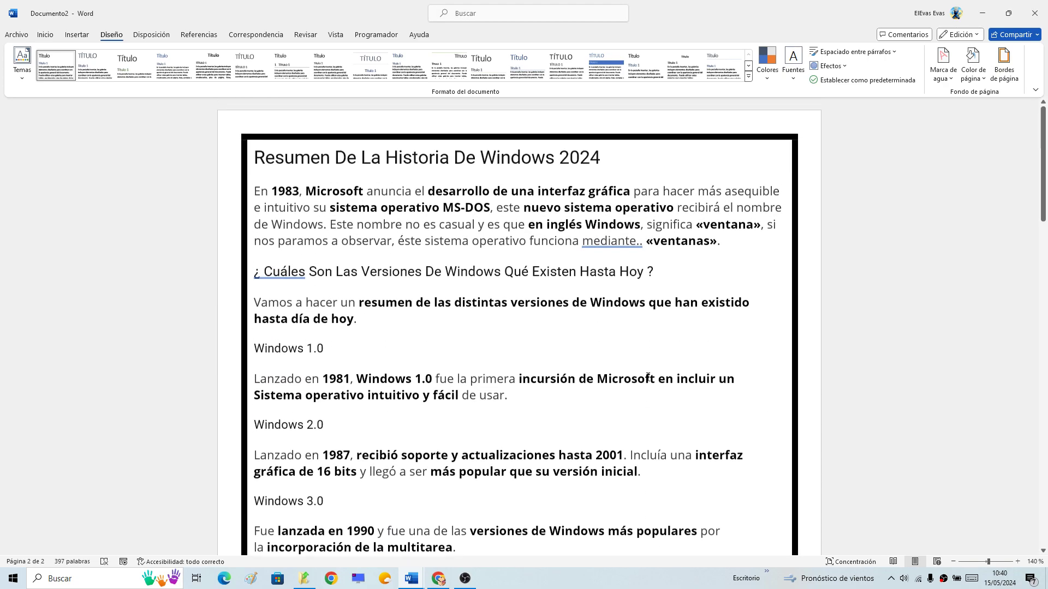
Set the page border width to ½ pt and apply it.
click(1003, 69)
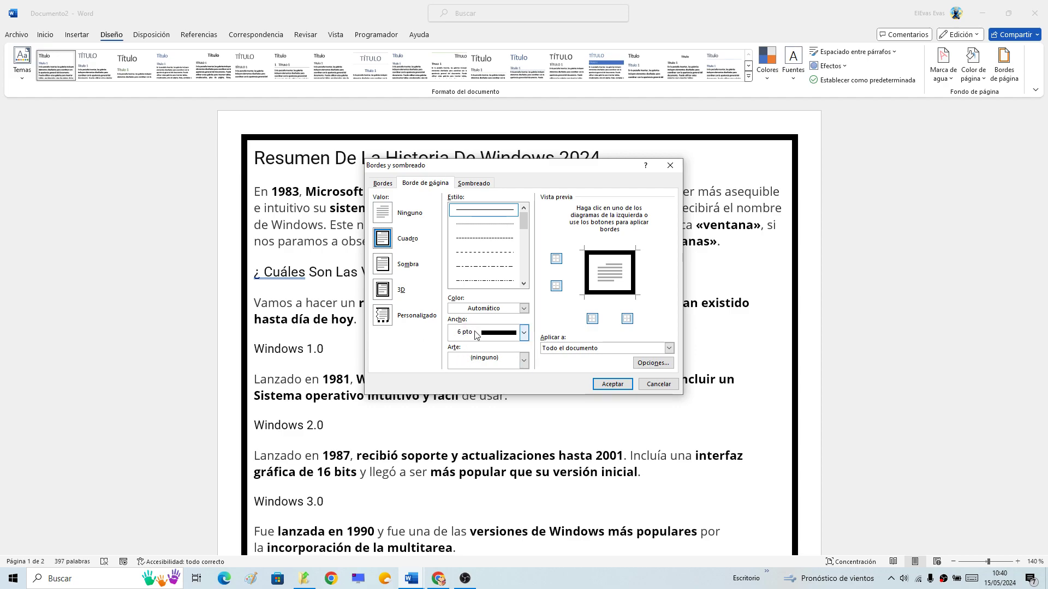
click(525, 334)
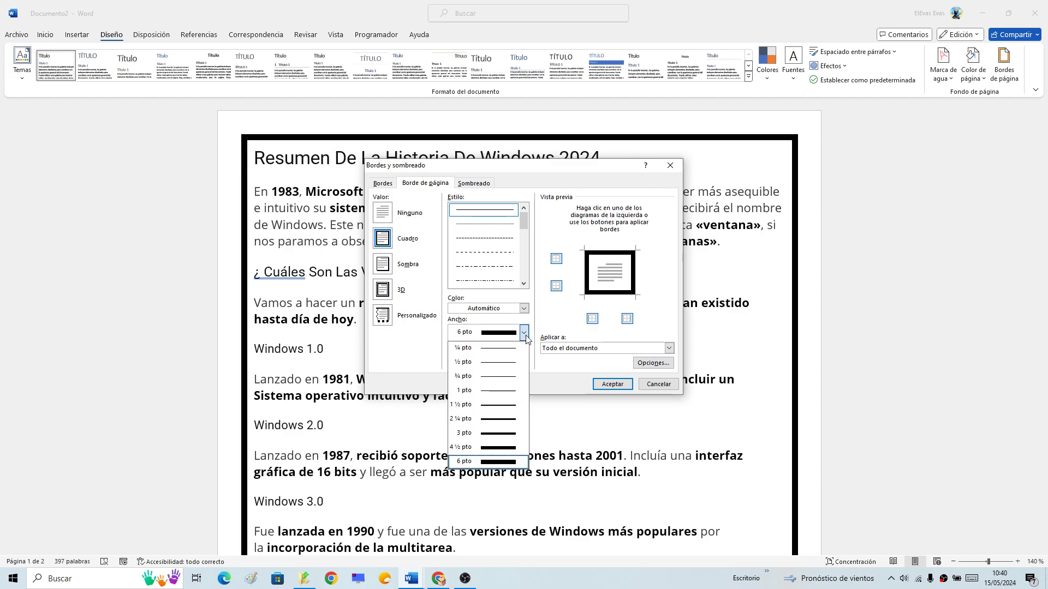
click(508, 363)
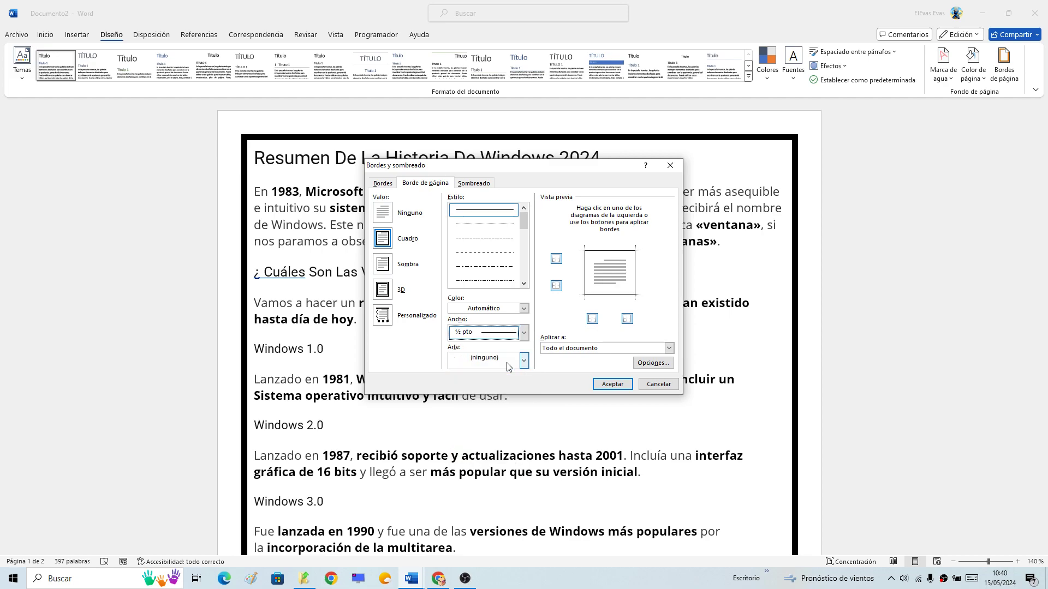
click(612, 385)
scroll(622, 376, down, 15)
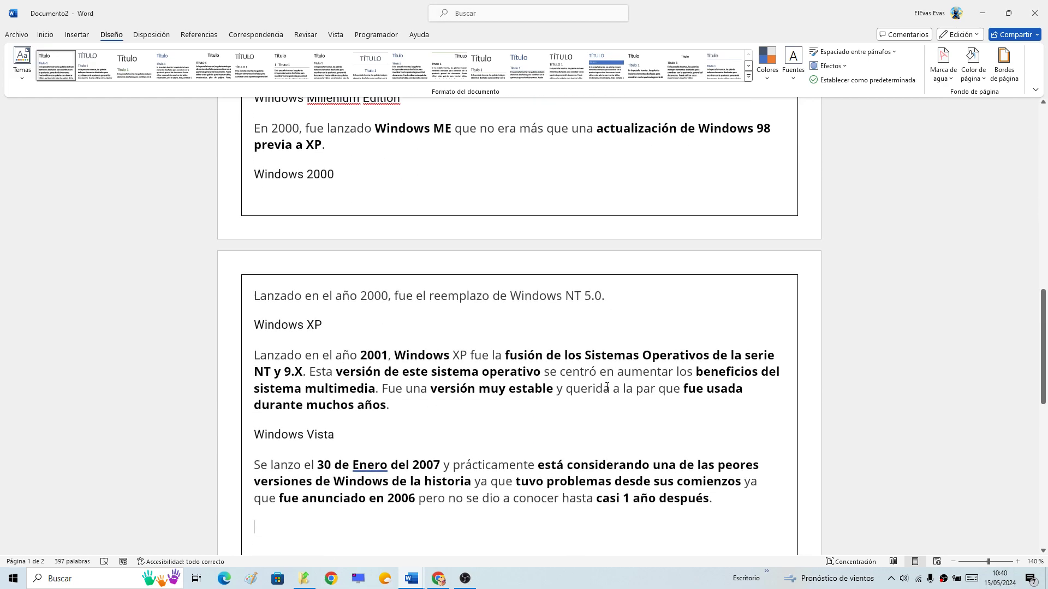
scroll(623, 376, up, 2)
scroll(622, 376, up, 6)
scroll(622, 374, up, 3)
scroll(766, 304, up, 1)
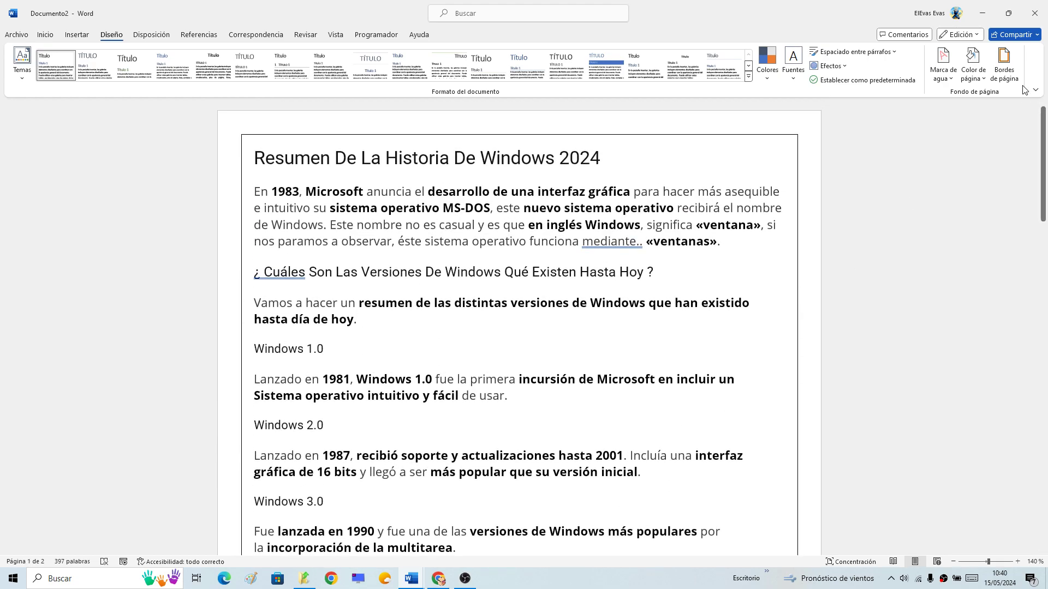
Thicken the page border to 4½ pt width and reapply it.
click(524, 332)
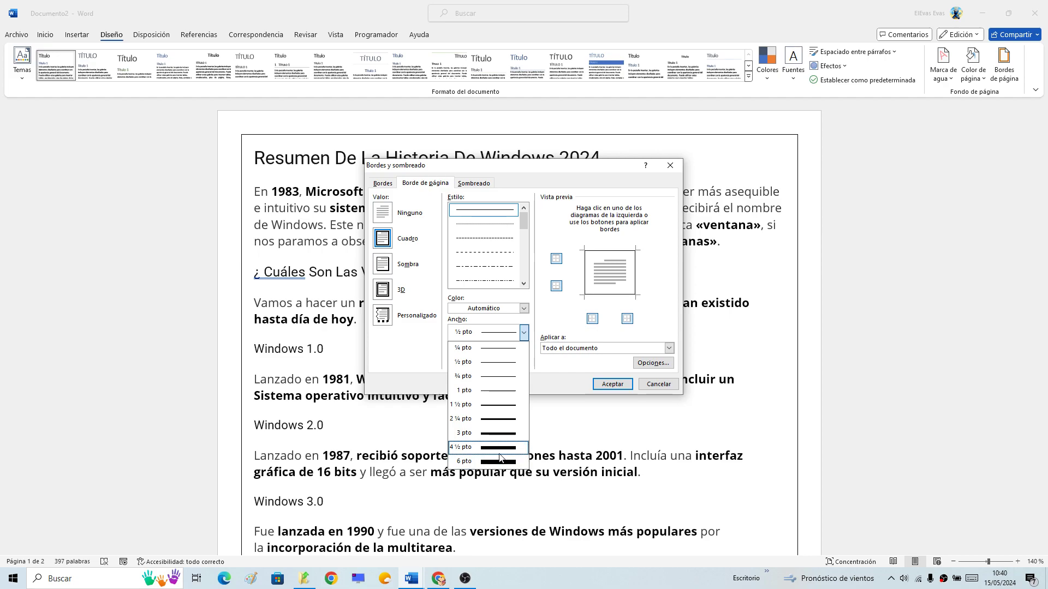
click(499, 447)
click(613, 384)
scroll(568, 409, down, 10)
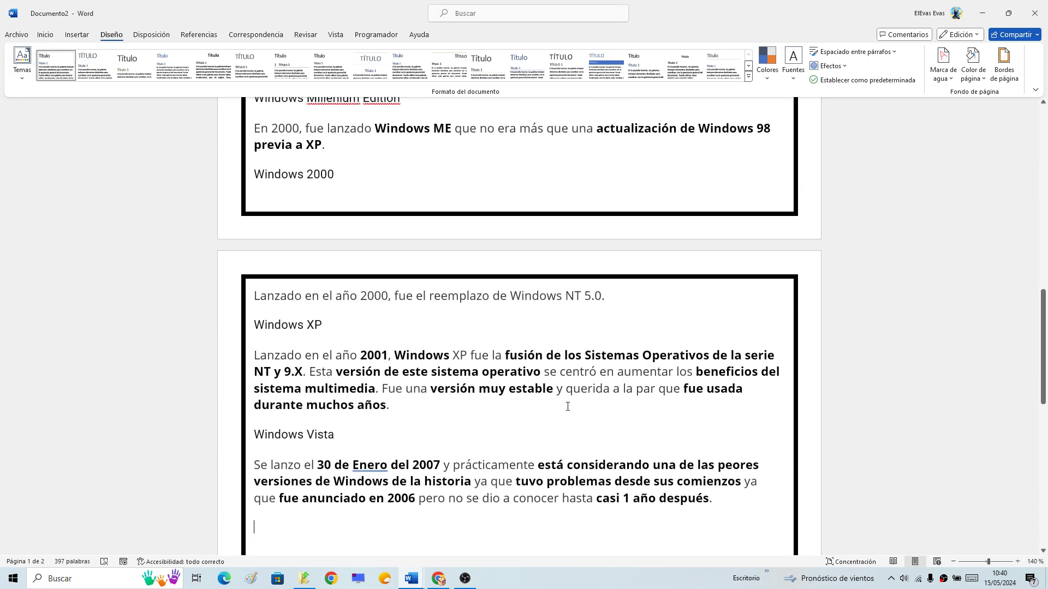
scroll(570, 405, up, 3)
scroll(569, 404, up, 6)
scroll(571, 403, up, 3)
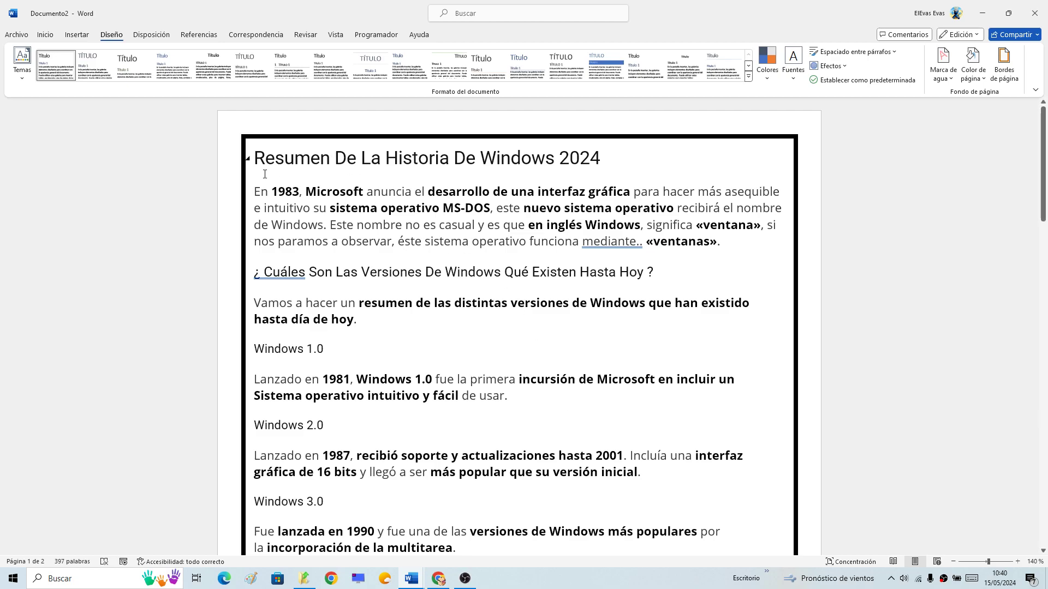
Open the page border Opciones dialog to edit the border margins.
drag(257, 158, 663, 346)
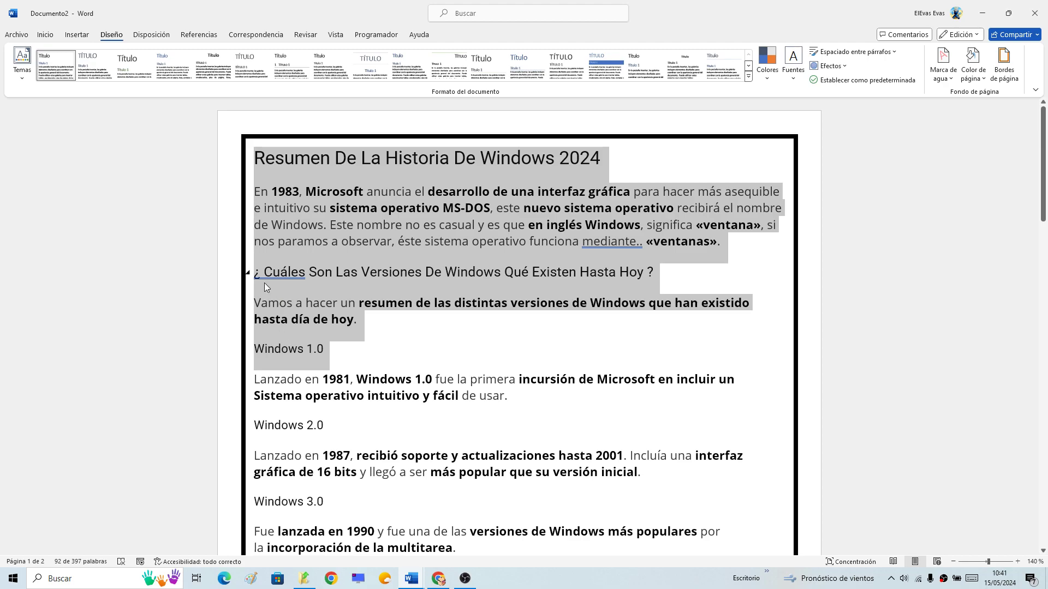
click(351, 247)
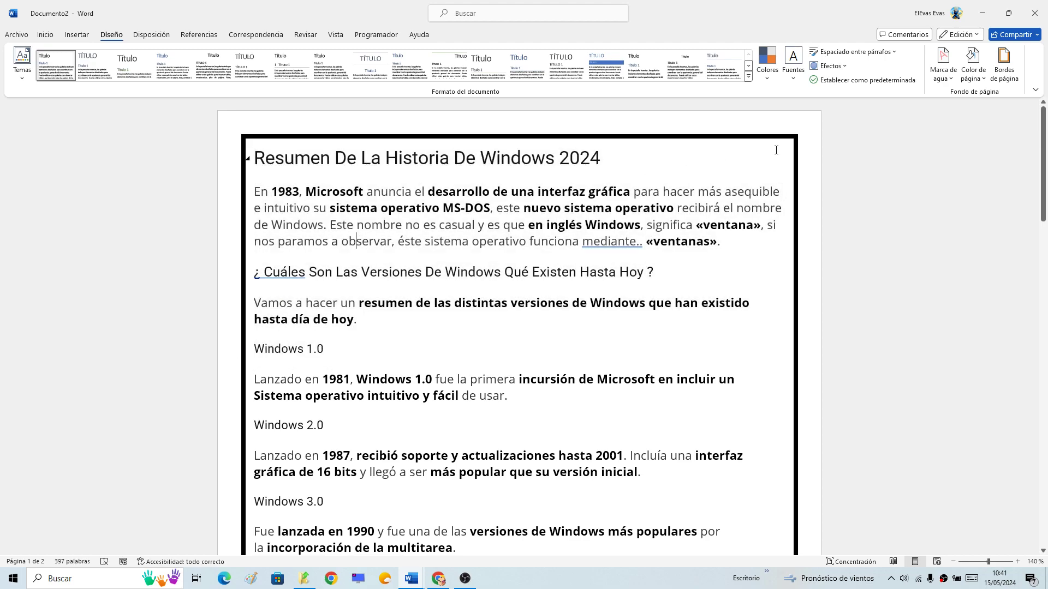
click(1004, 69)
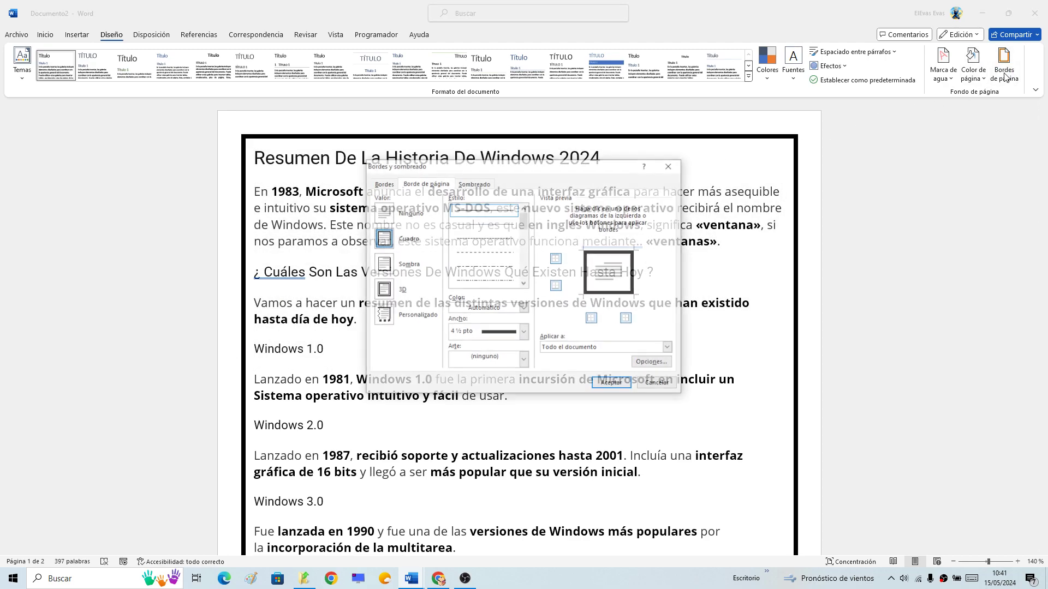
click(654, 362)
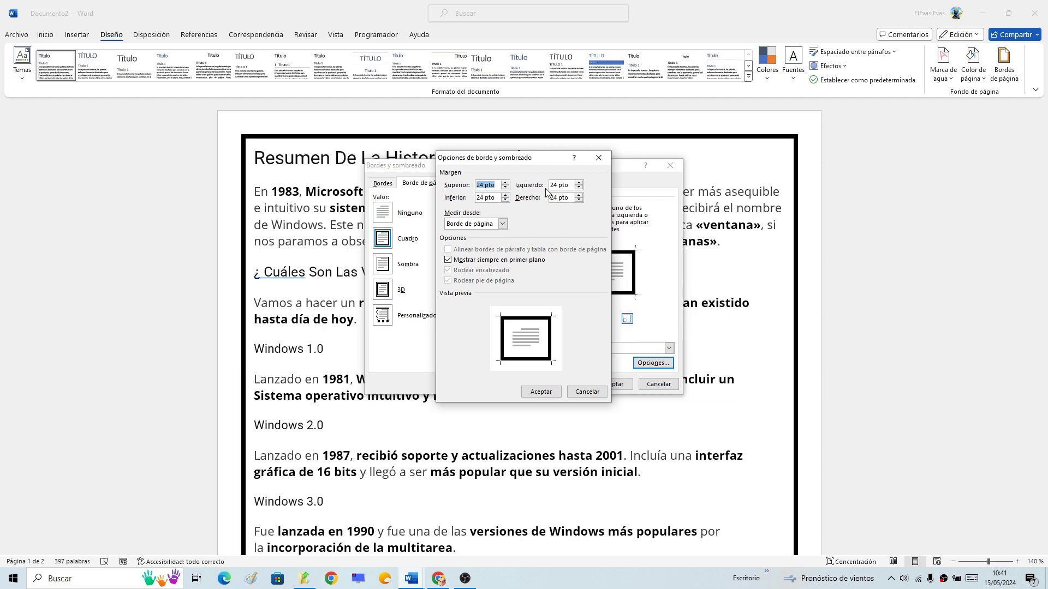
click(484, 186)
drag(519, 161, 577, 161)
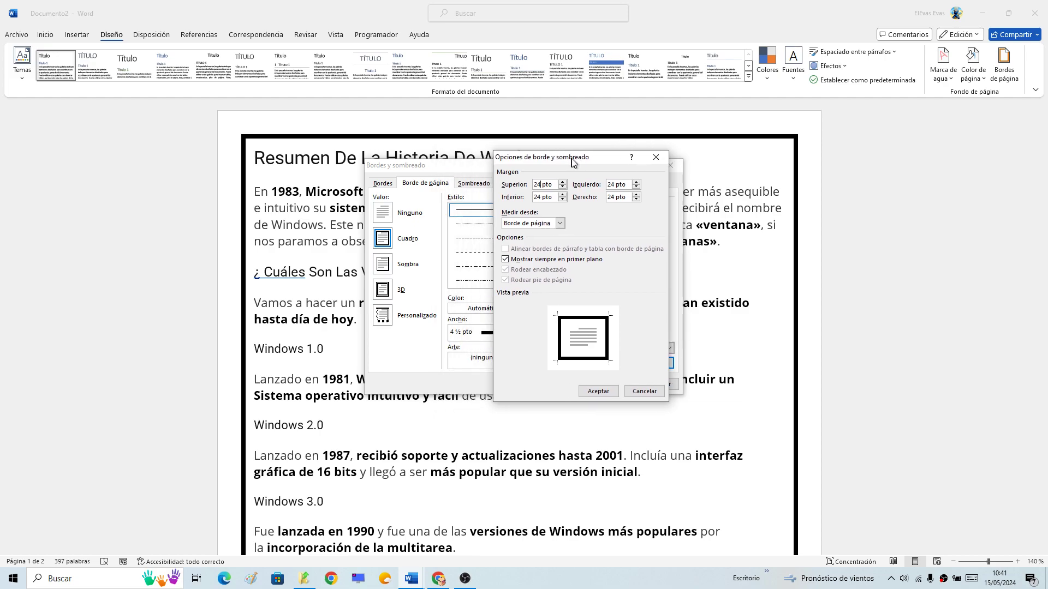
Set the top and bottom border margins to 0 pt.
click(563, 187)
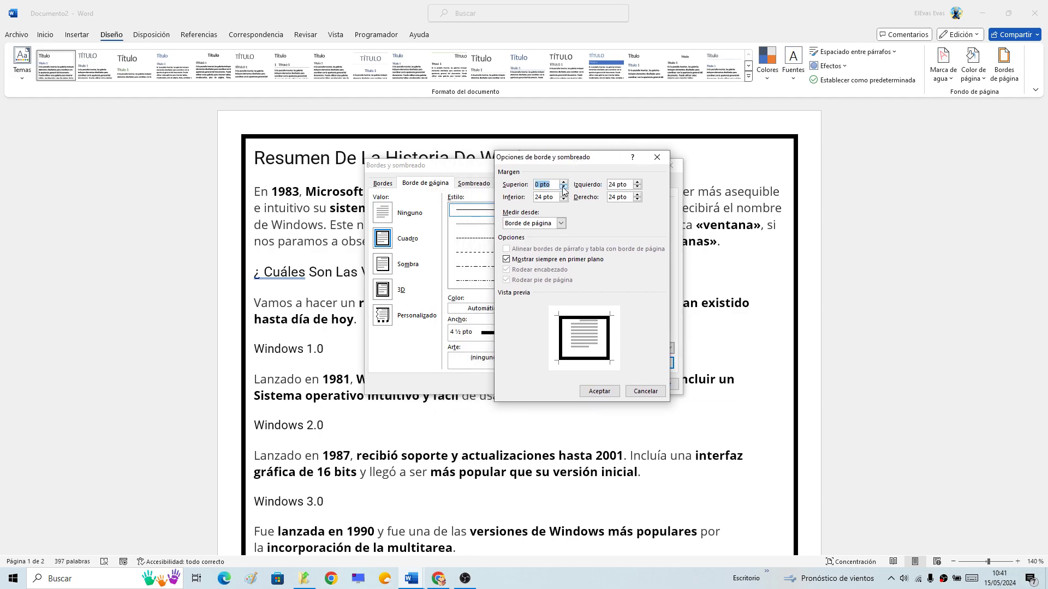
click(563, 182)
click(564, 183)
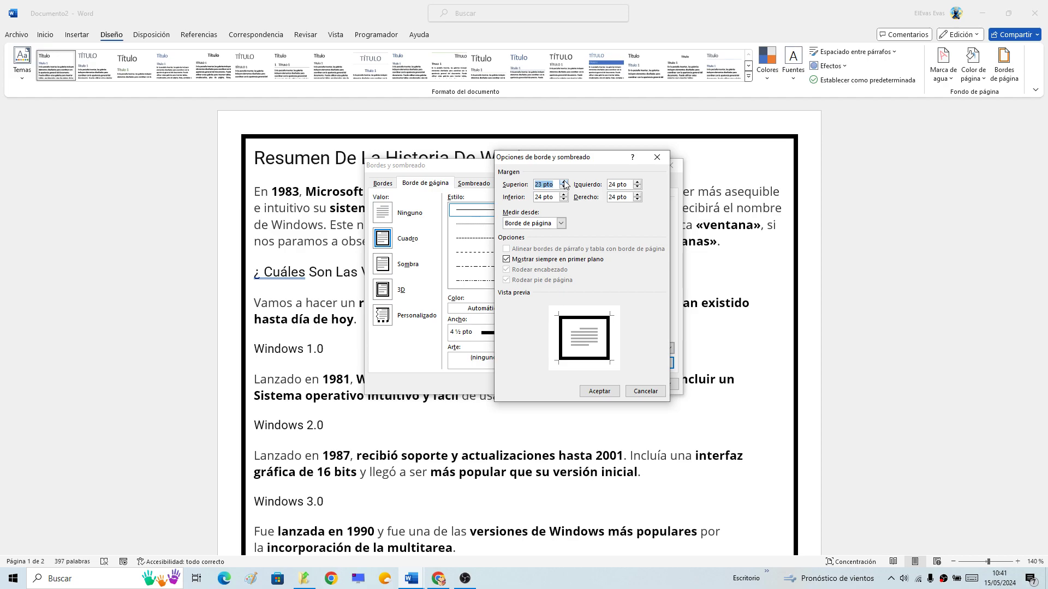
click(564, 188)
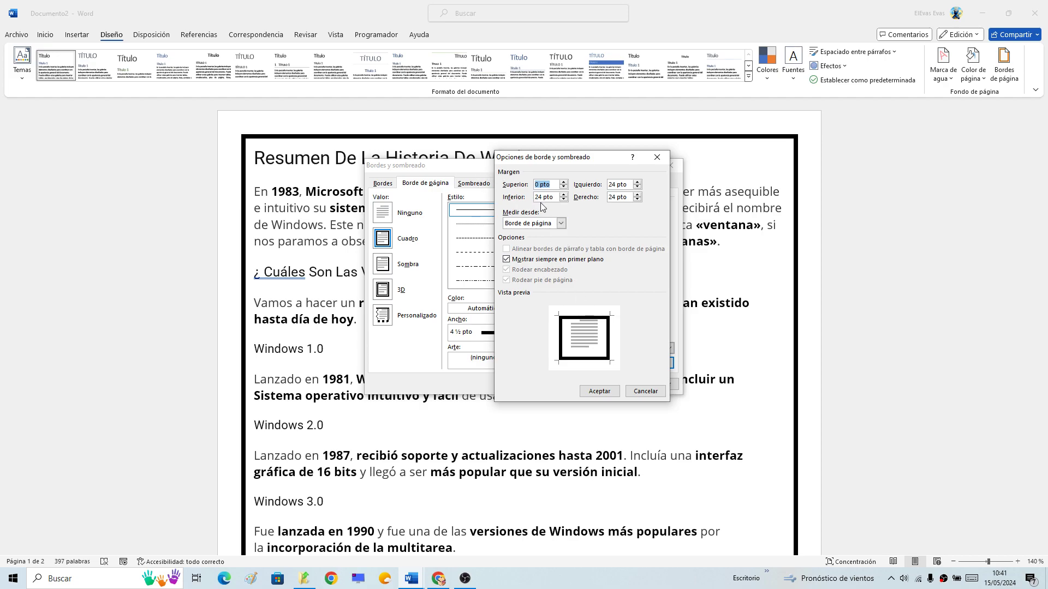
click(564, 200)
click(564, 200)
Set the left and right border margins to 0 pt and apply the border.
click(637, 184)
click(636, 185)
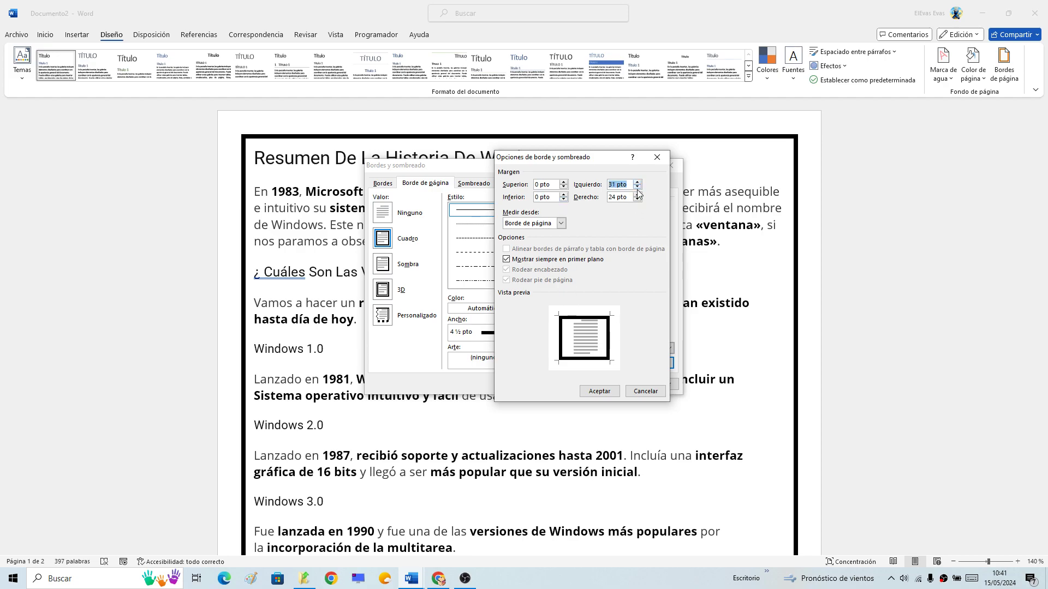
click(636, 187)
click(637, 194)
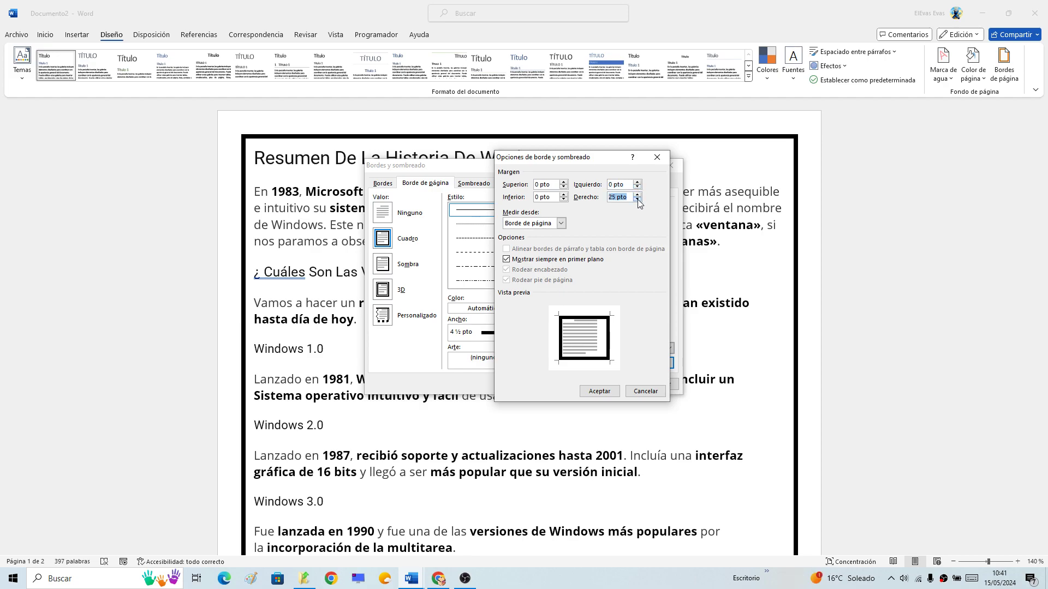
click(638, 200)
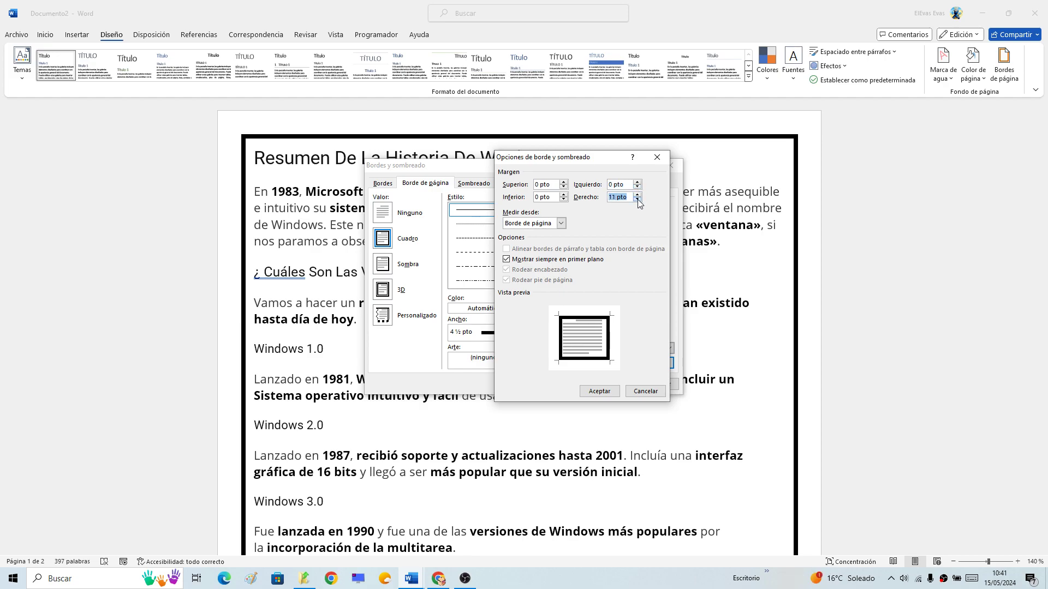
click(601, 392)
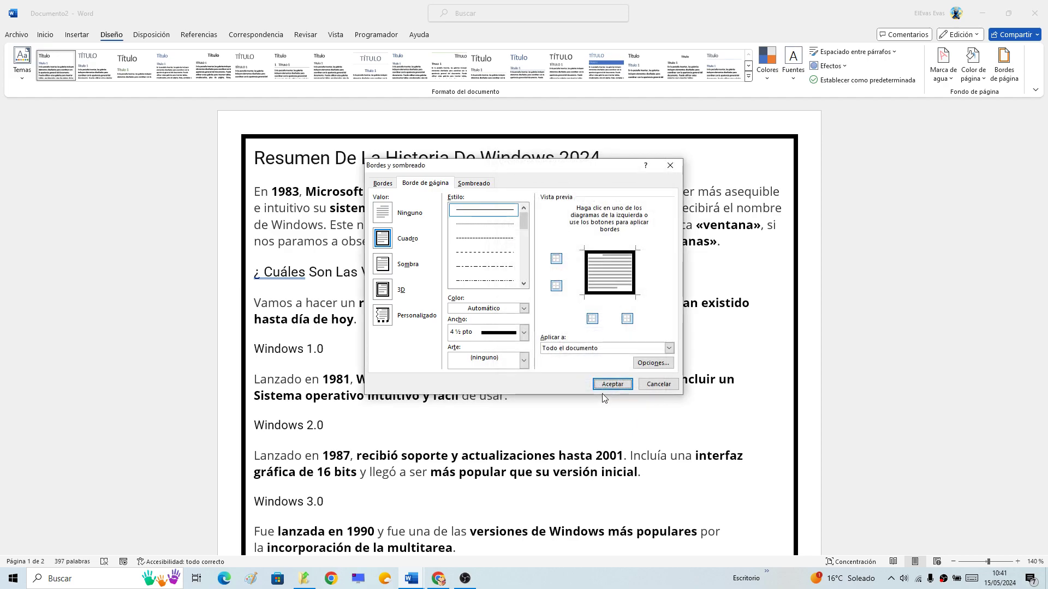
click(604, 386)
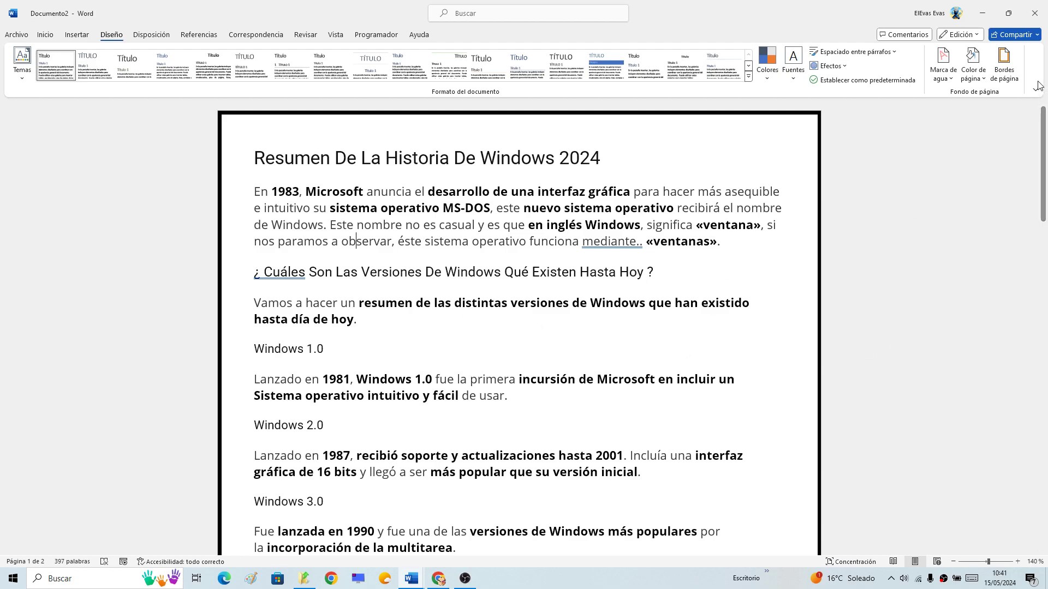
Set border margins to 31 pt top, 23 pt bottom, 20 pt left and right.
click(1004, 65)
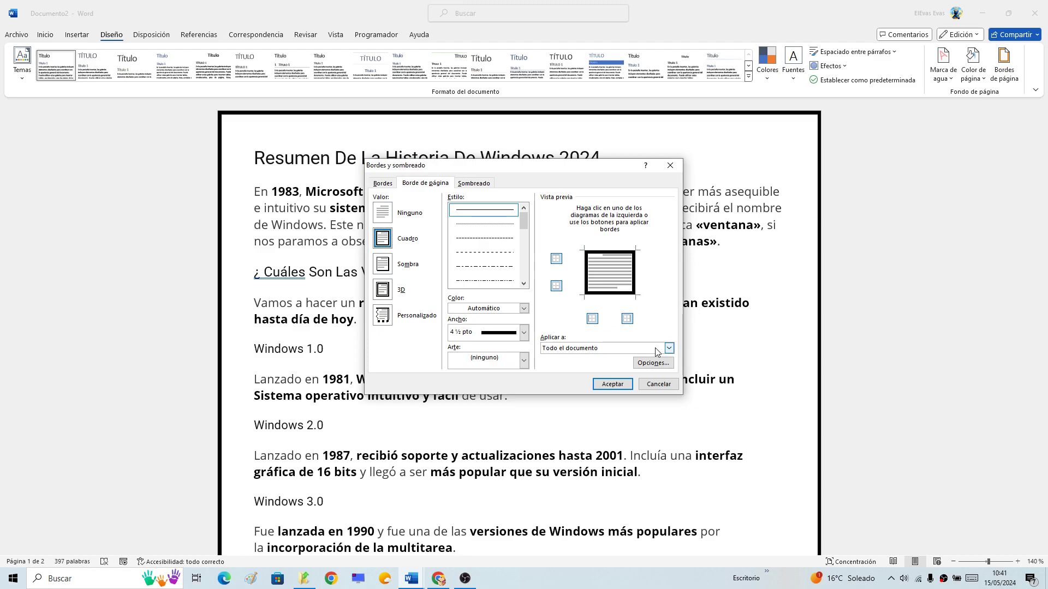
click(652, 363)
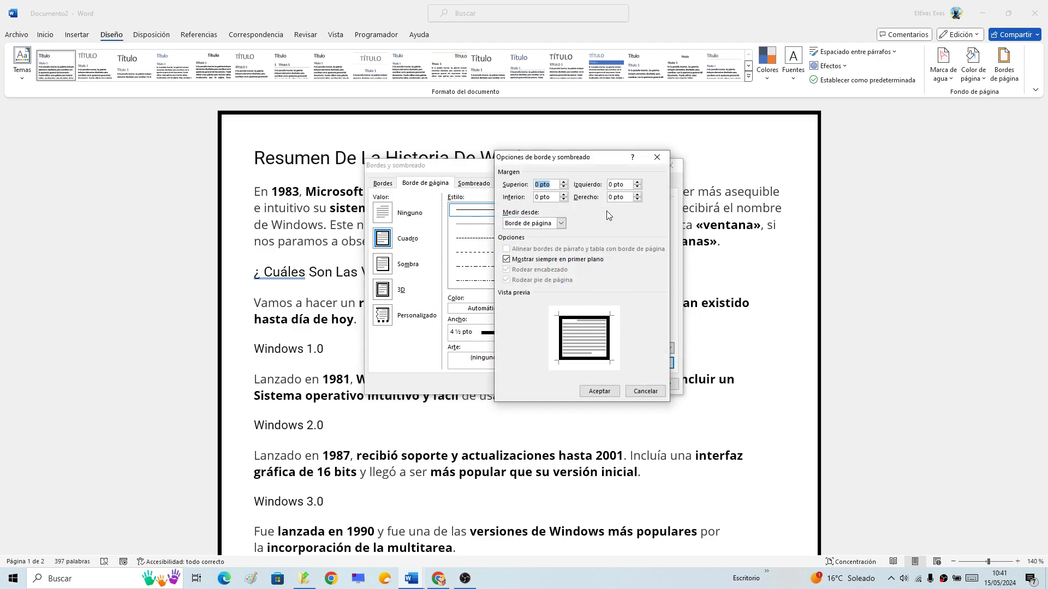
click(564, 182)
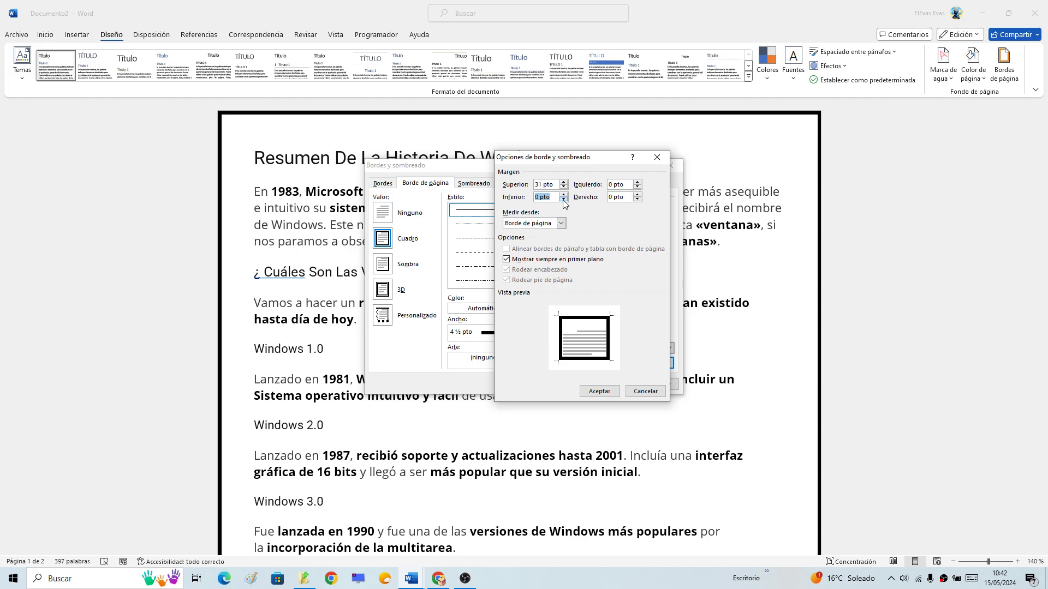
click(563, 195)
click(565, 194)
click(637, 182)
click(637, 181)
click(637, 194)
click(637, 195)
click(602, 388)
click(602, 385)
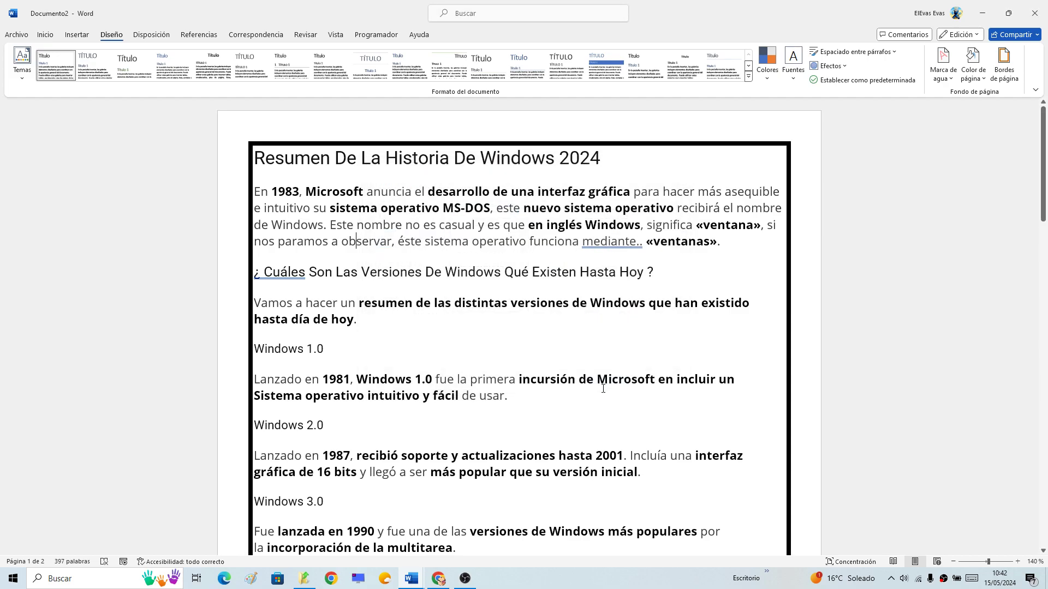